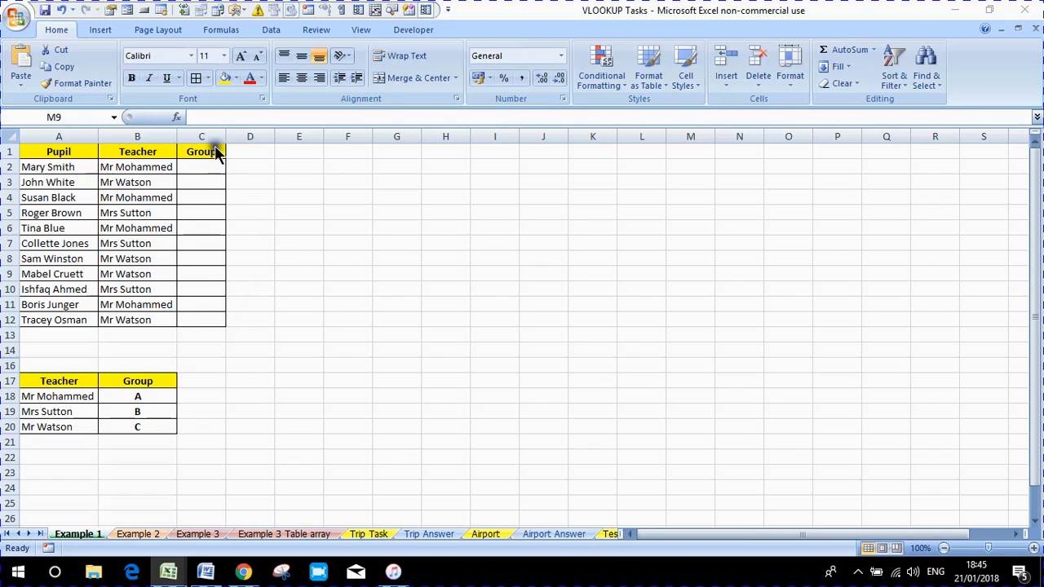
Start a VLOOKUP formula in C2 with B2 as the lookup value and A18:B20 as the table array
{"action": "left_click", "coordinate": [202, 167]}
{"action": "left_click", "coordinate": [200, 167]}
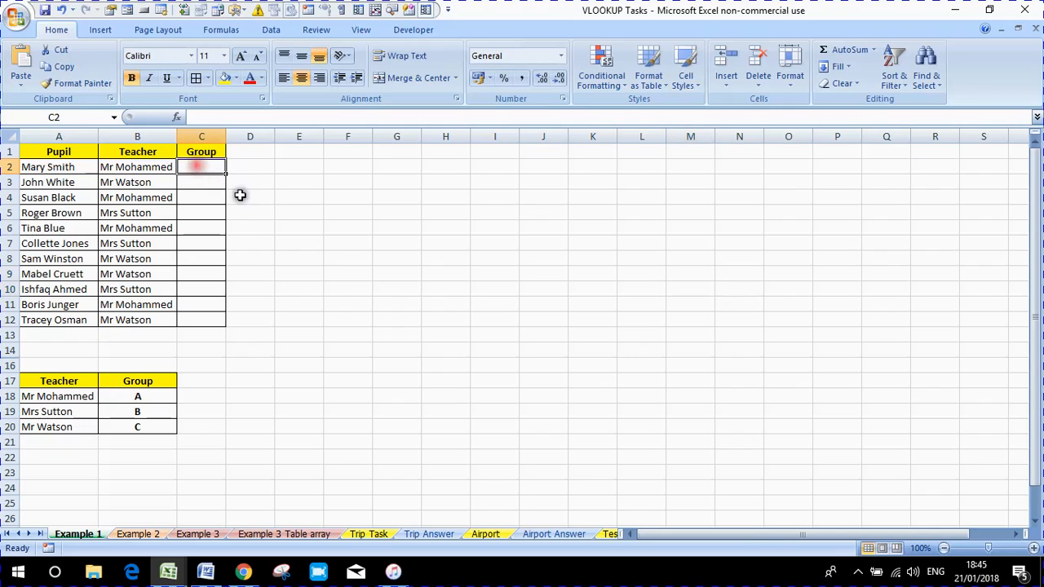
{"action": "type", "text": "=v"}
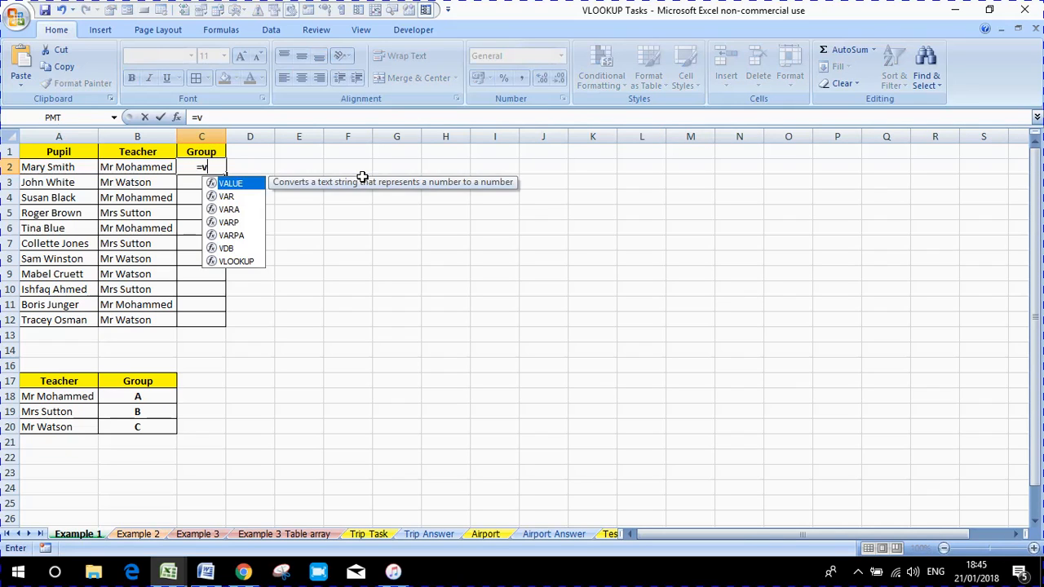
{"action": "type", "text": "lookup"}
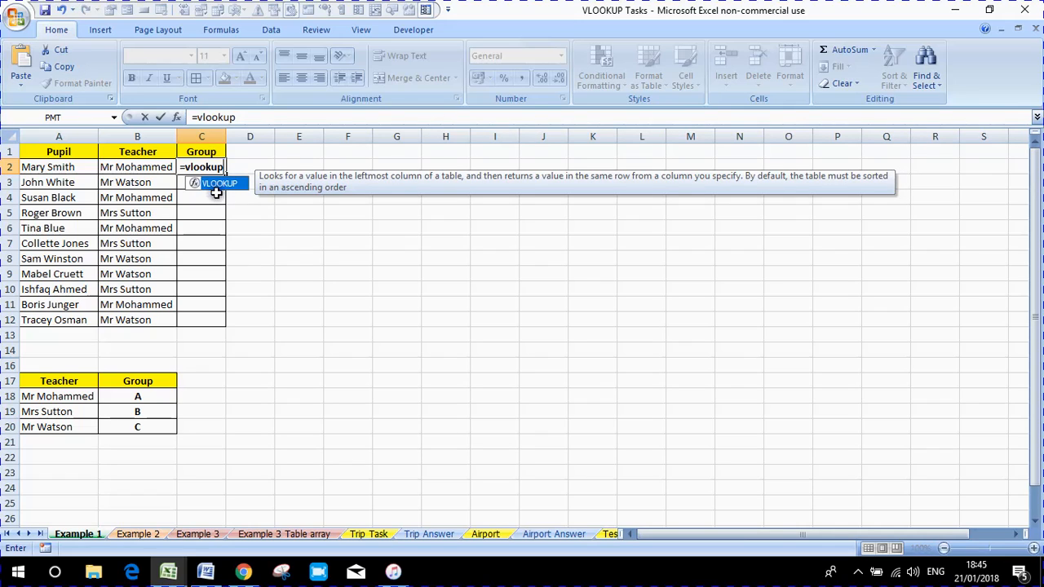
{"action": "double_click", "coordinate": [231, 186]}
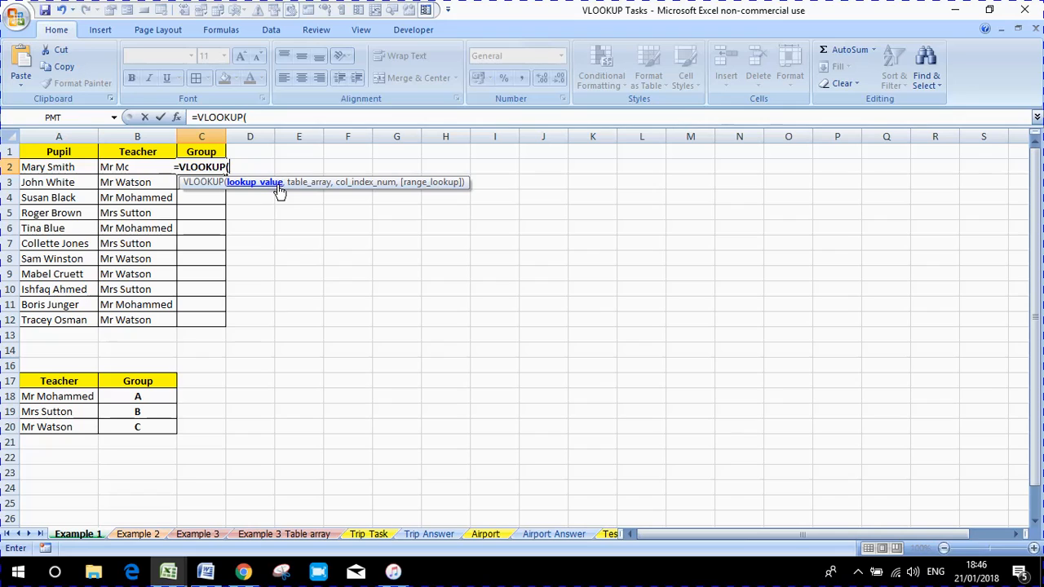
{"action": "left_click", "coordinate": [106, 167]}
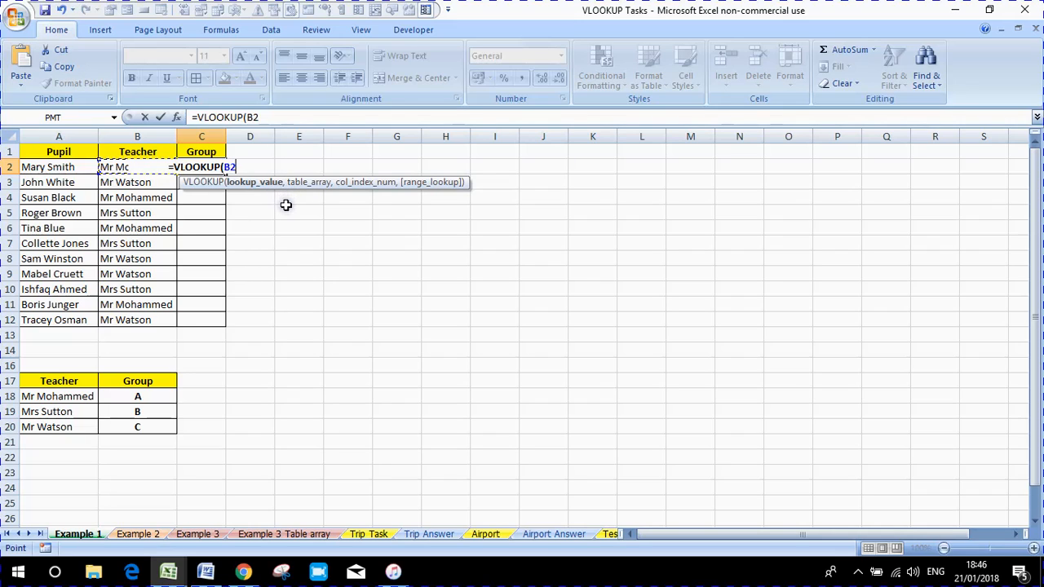
{"action": "type", "text": ","}
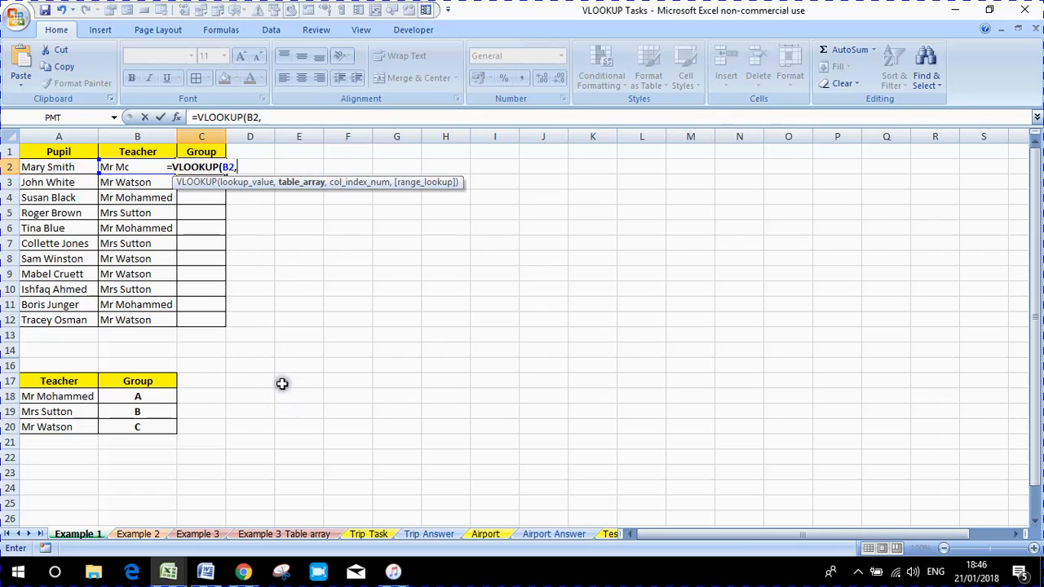
{"action": "left_click_drag", "start_coordinate": [62, 396], "coordinate": [120, 420]}
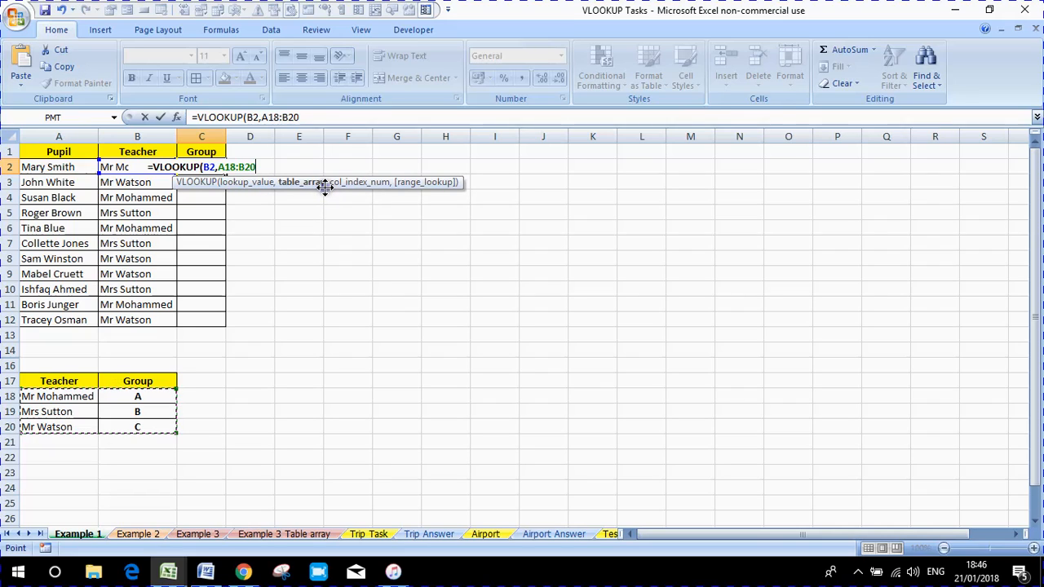
{"action": "type", "text": ","}
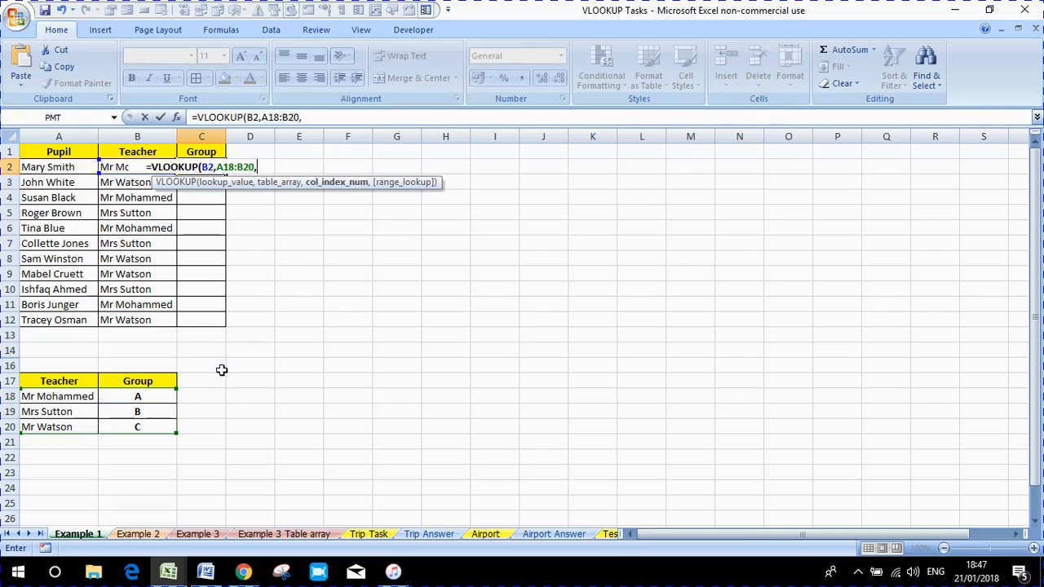
Complete the VLOOKUP formula in C2 with column index 2 and FALSE for an exact match
{"action": "type", "text": "2"}
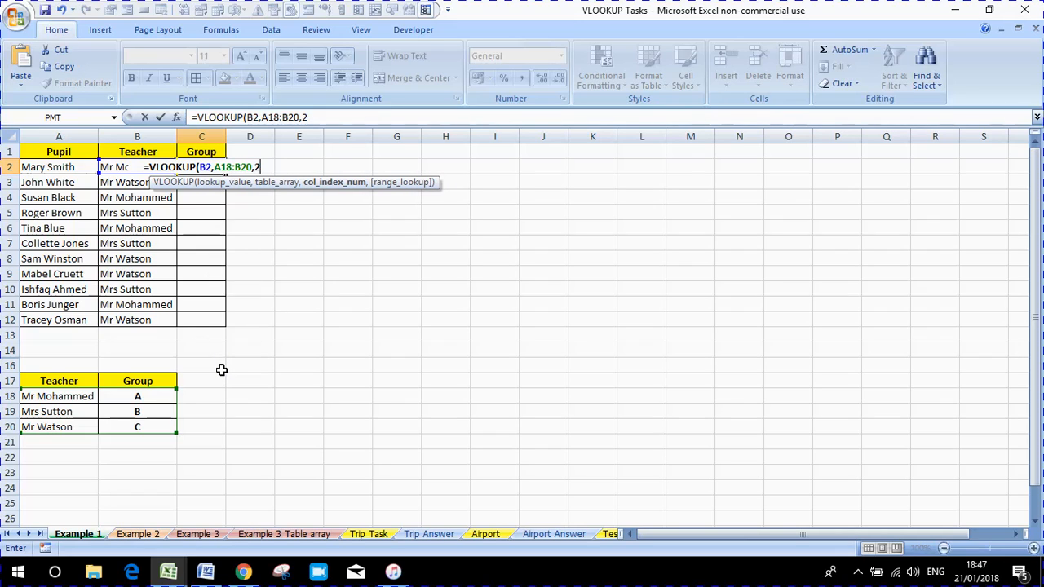
{"action": "type", "text": ","}
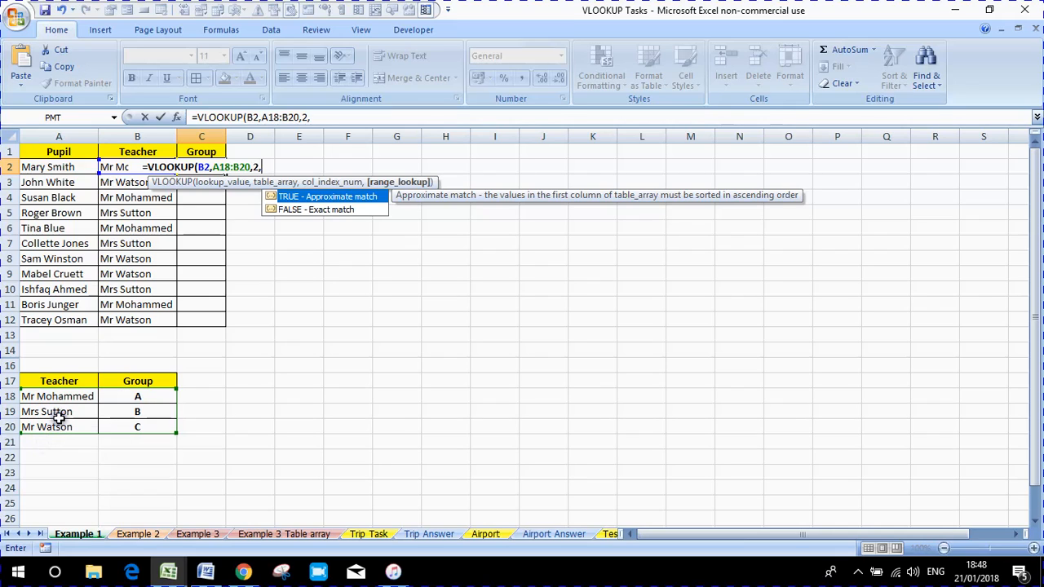
{"action": "double_click", "coordinate": [326, 209]}
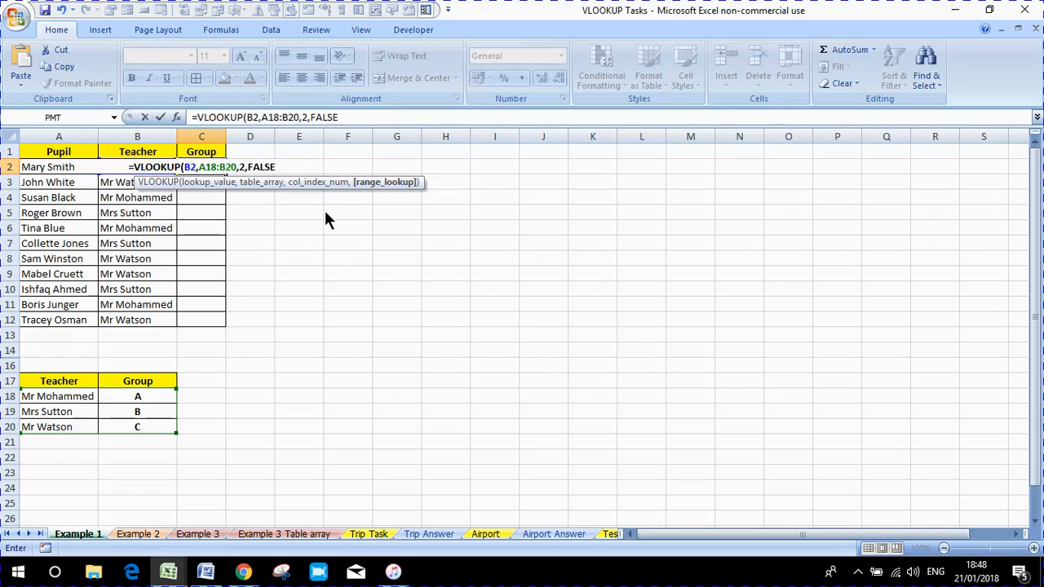
{"action": "type", "text": ")"}
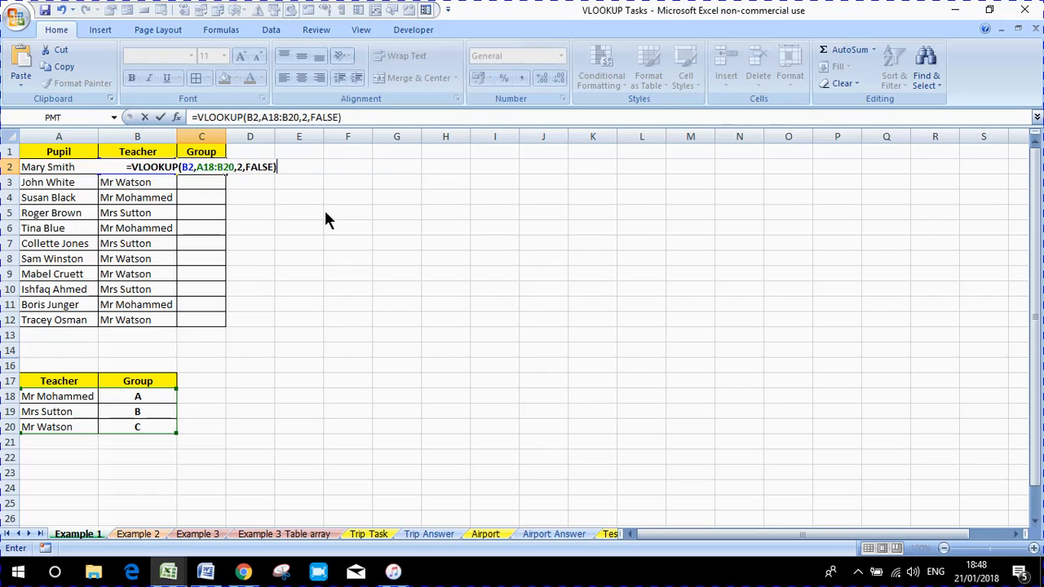
{"action": "key", "text": "Return"}
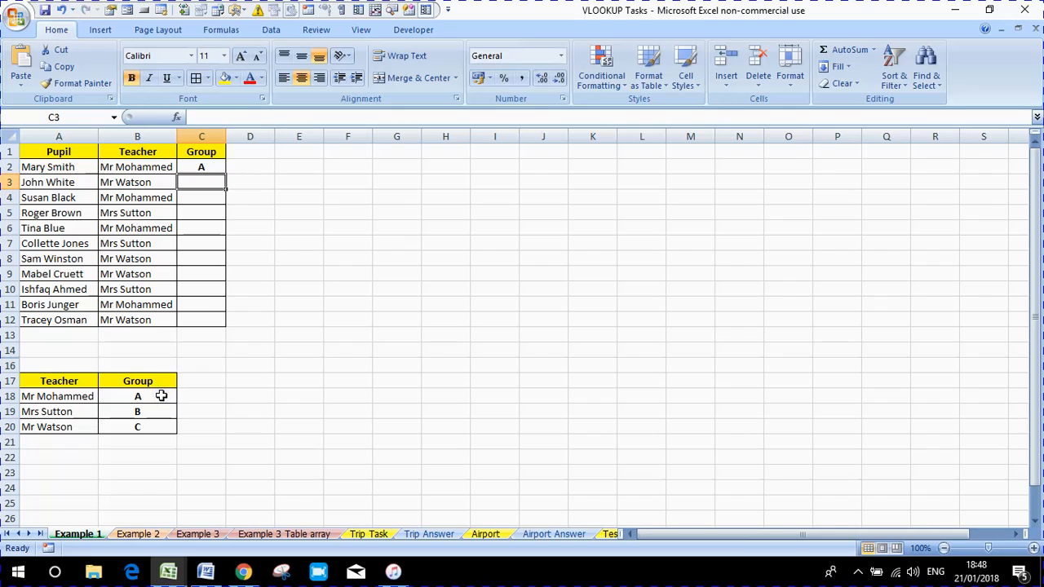
Fill the VLOOKUP formula from C2 down the Group column to C12
{"action": "left_click", "coordinate": [265, 166]}
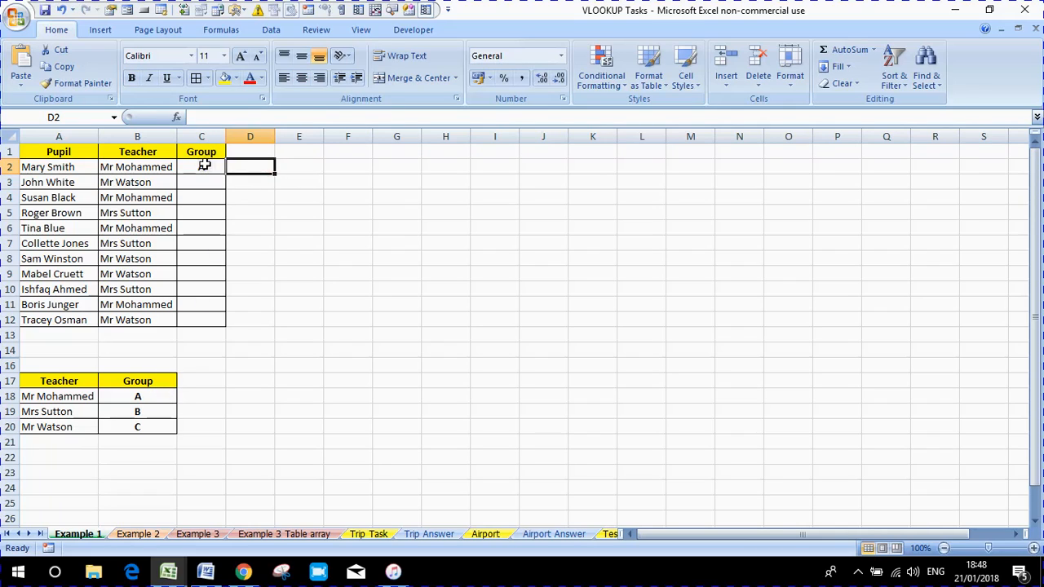
{"action": "left_click", "coordinate": [214, 168]}
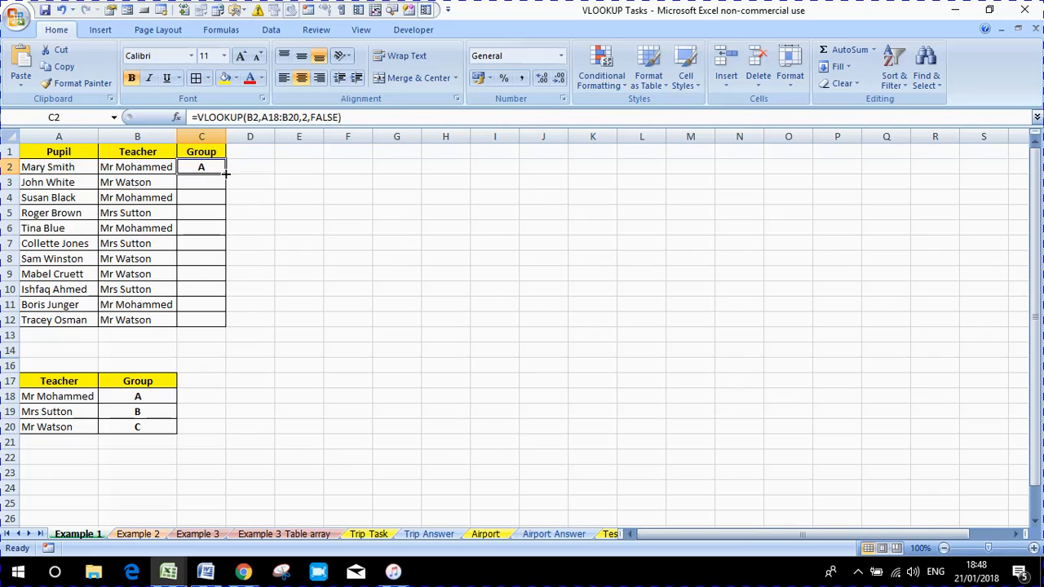
{"action": "left_click_drag", "start_coordinate": [225, 173], "coordinate": [209, 321]}
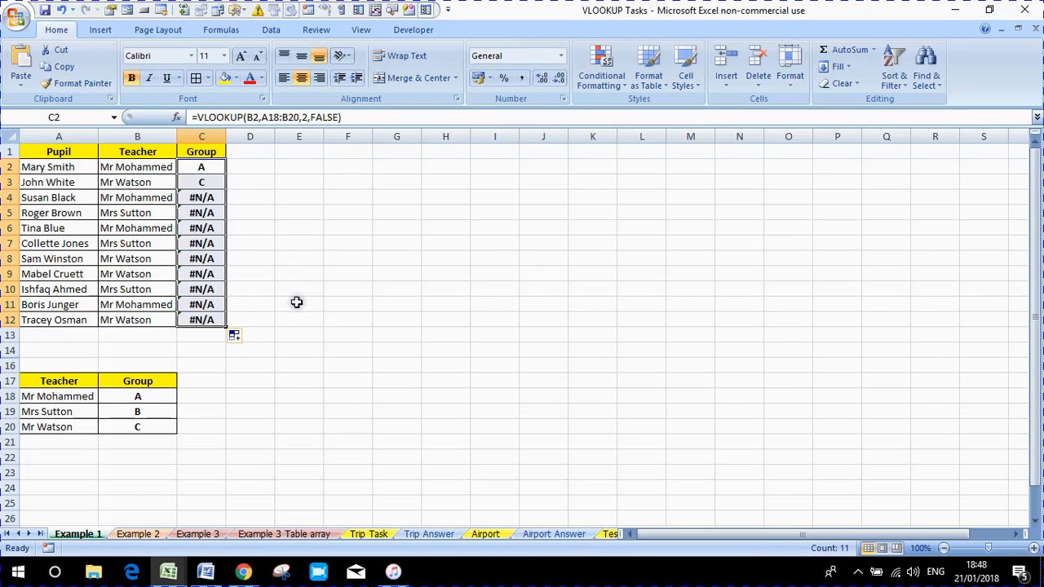
Examine how the lookup value and table range shift in the copied formulas from C2 to C6, and which cells the shifted ranges cover
{"action": "left_click", "coordinate": [209, 197]}
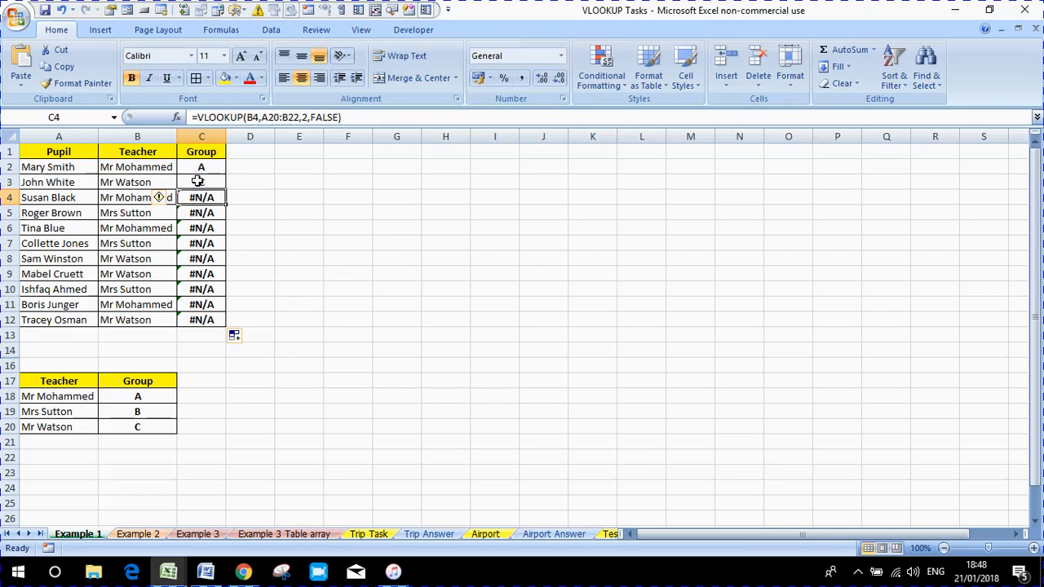
{"action": "left_click", "coordinate": [214, 166]}
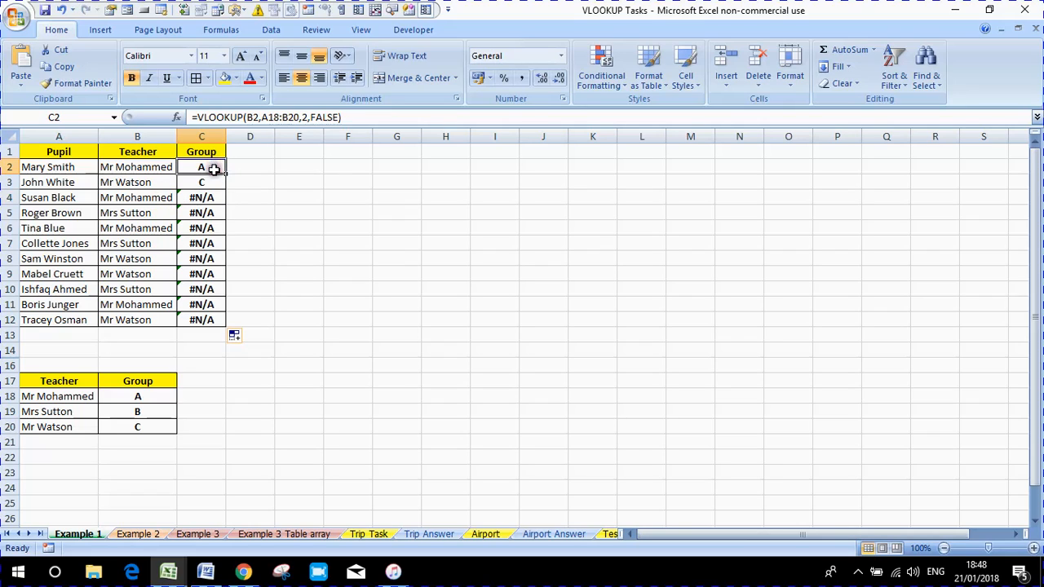
{"action": "left_click", "coordinate": [213, 182]}
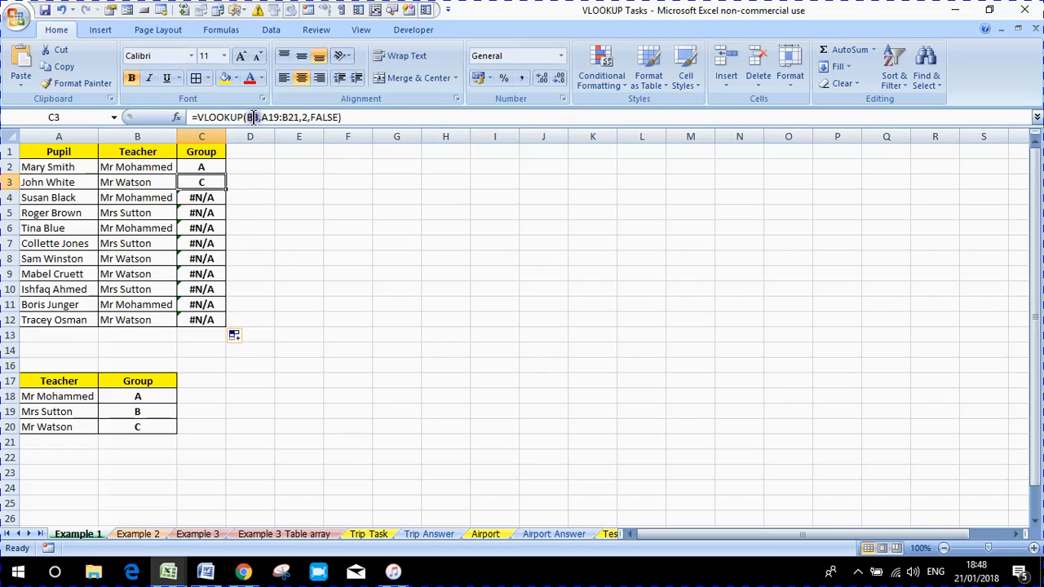
{"action": "left_click", "coordinate": [212, 197]}
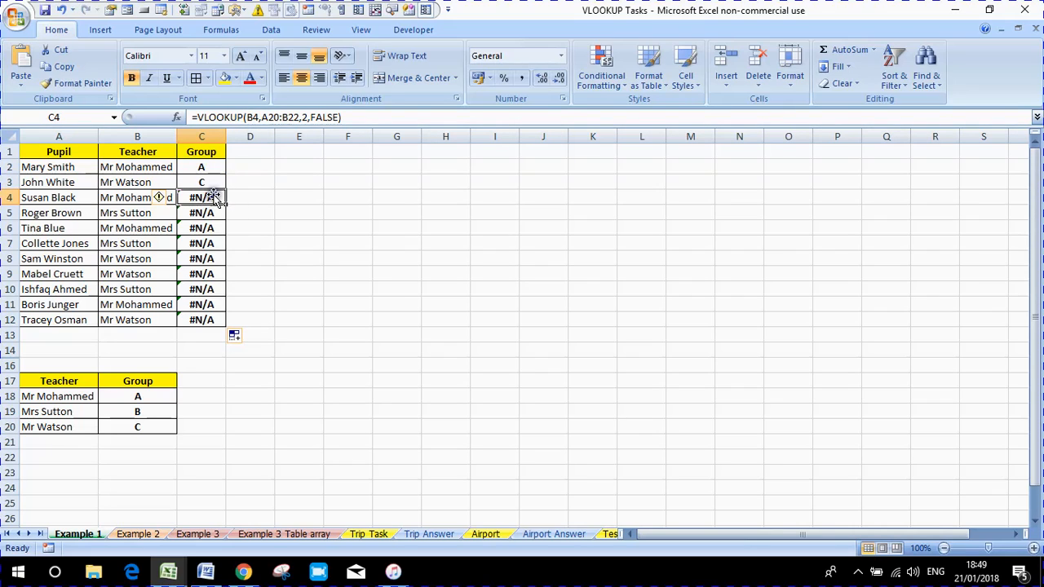
{"action": "left_click", "coordinate": [207, 212]}
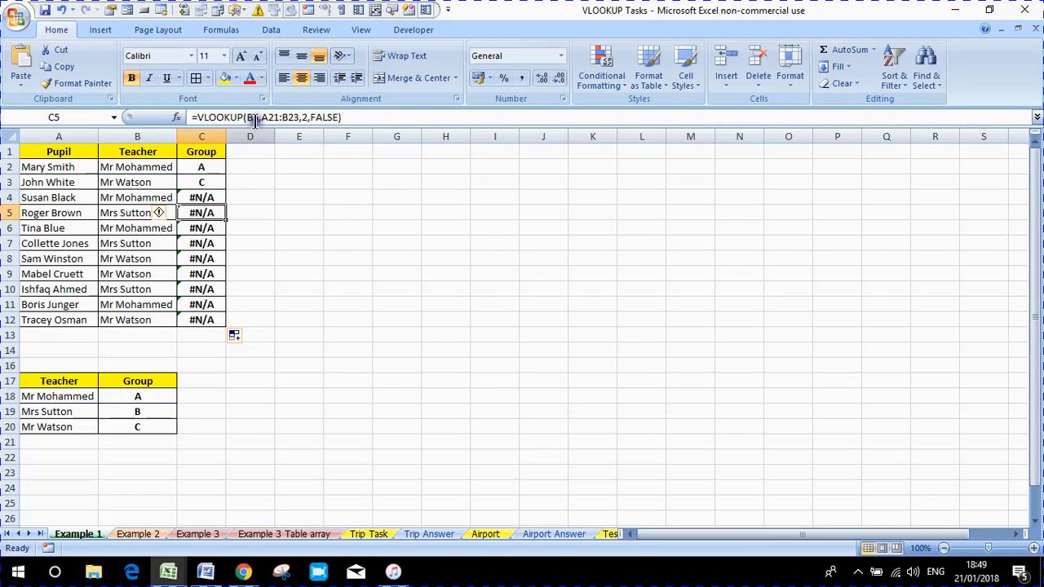
{"action": "left_click", "coordinate": [210, 230]}
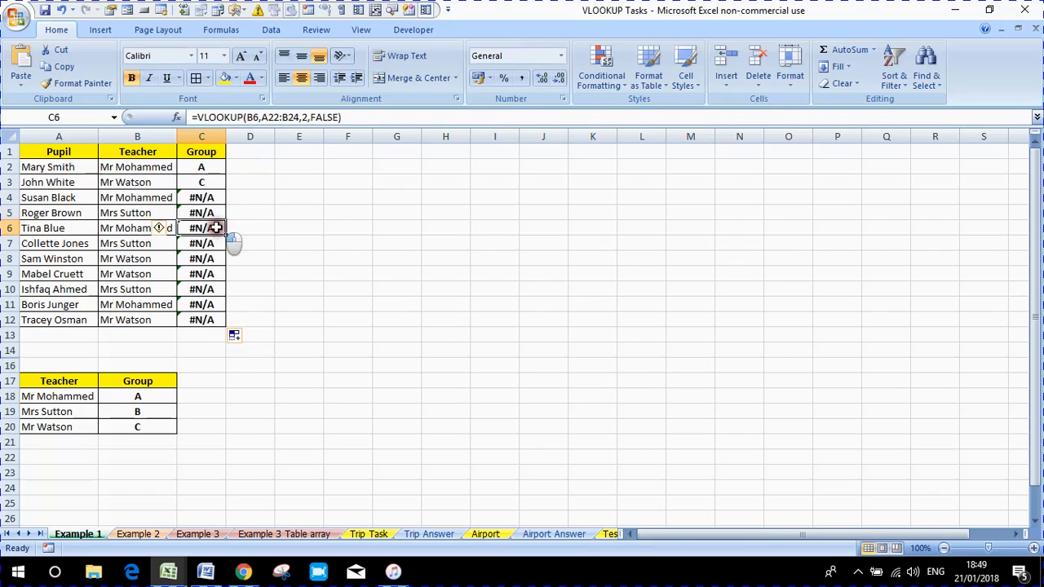
{"action": "left_click", "coordinate": [216, 166]}
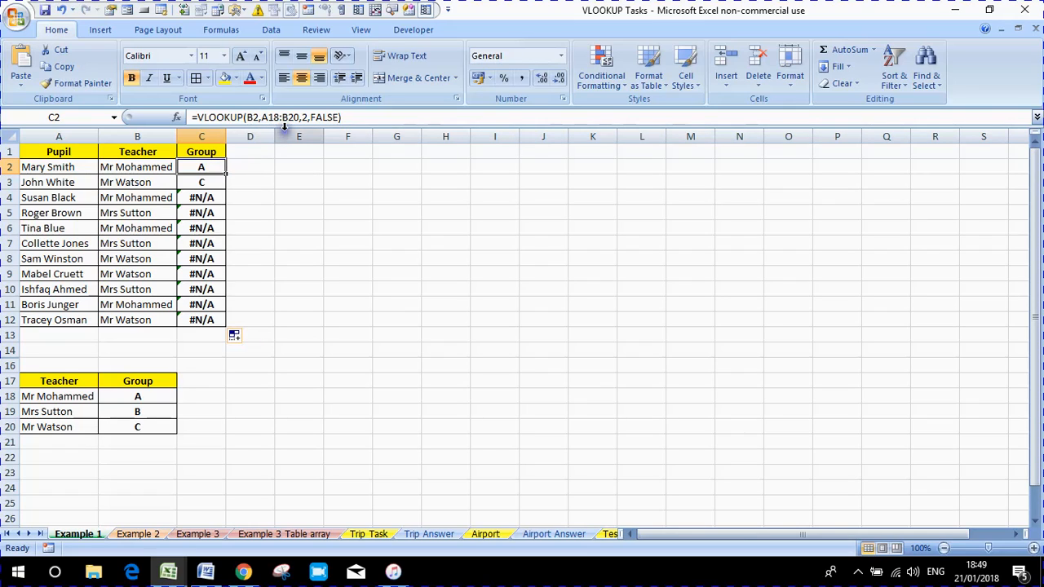
{"action": "left_click", "coordinate": [218, 182]}
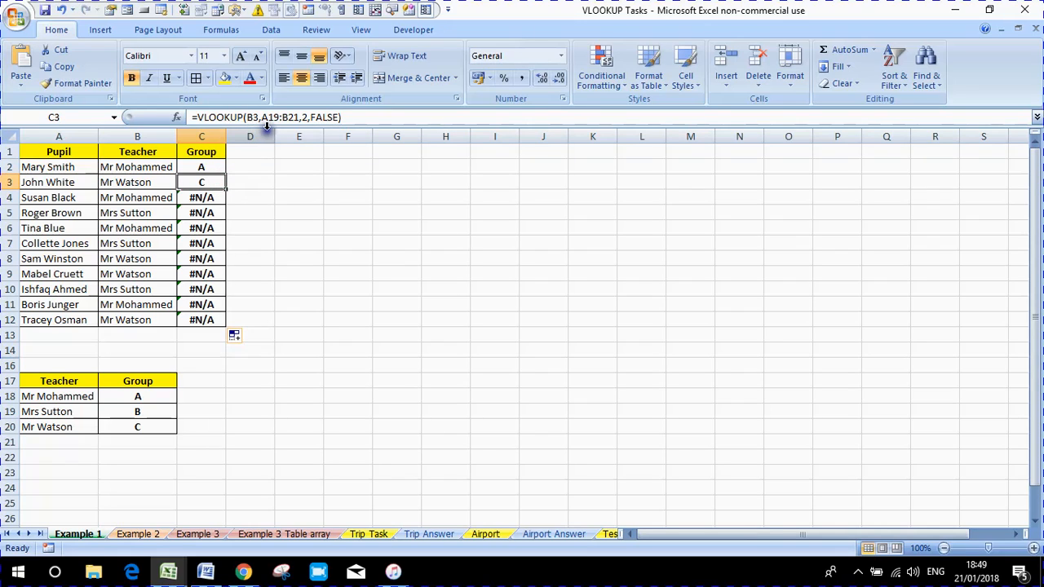
{"action": "left_click", "coordinate": [215, 197]}
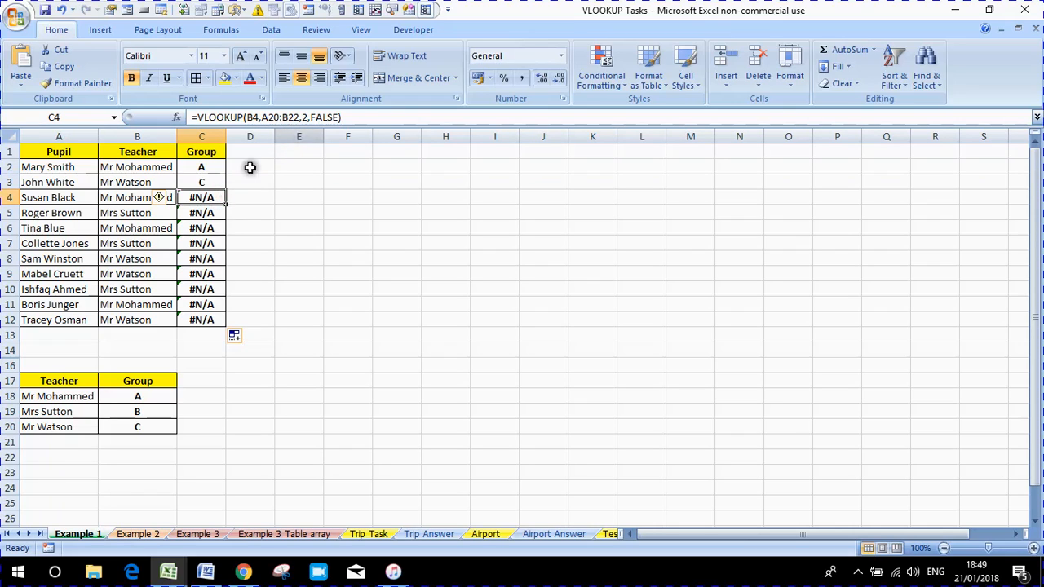
{"action": "left_click", "coordinate": [214, 213]}
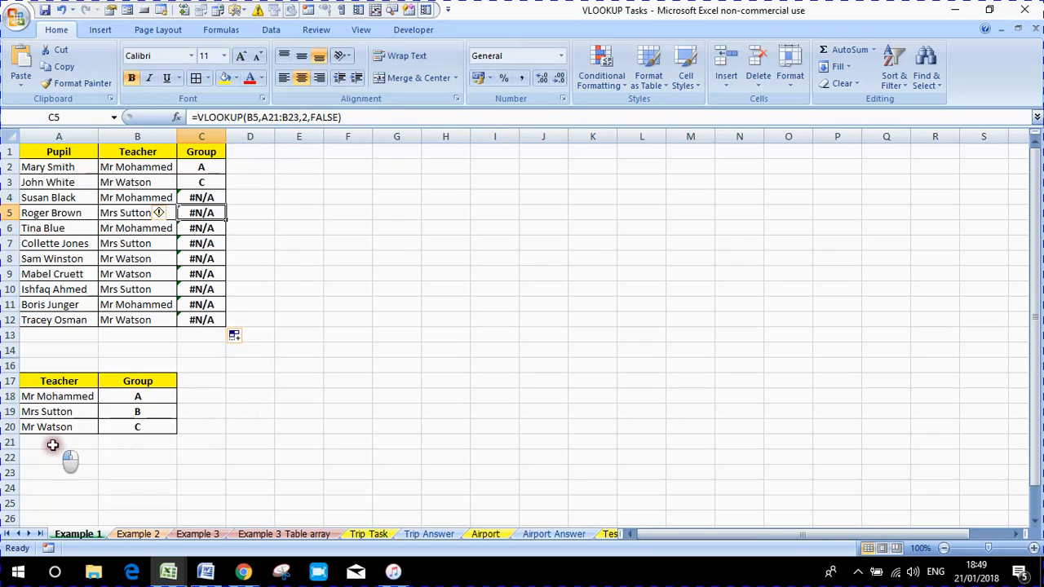
{"action": "left_click_drag", "start_coordinate": [49, 444], "coordinate": [122, 497]}
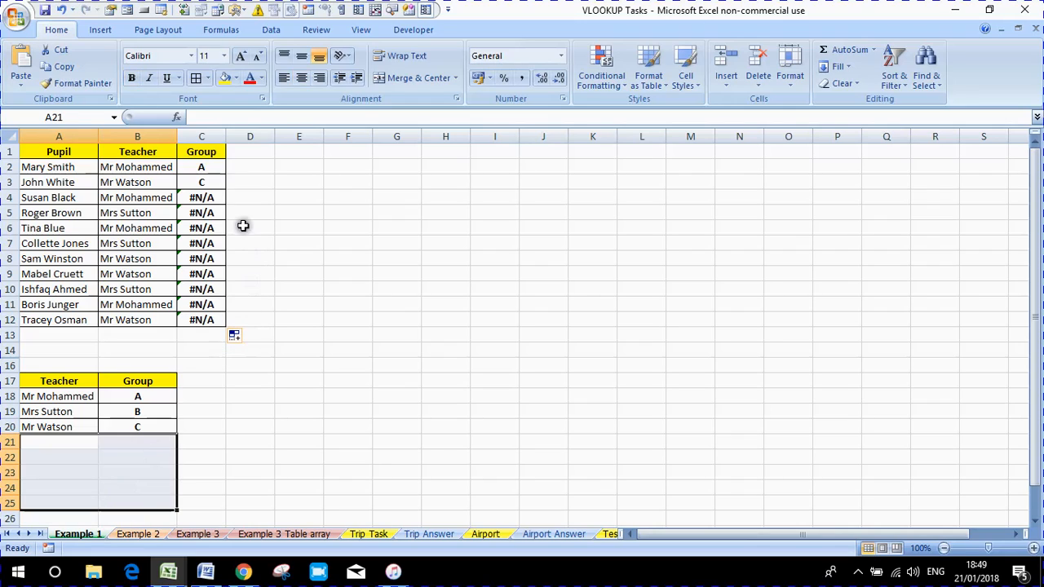
Make the table array in the C2 formula absolute as $A$18:$B$20
{"action": "left_click", "coordinate": [210, 168]}
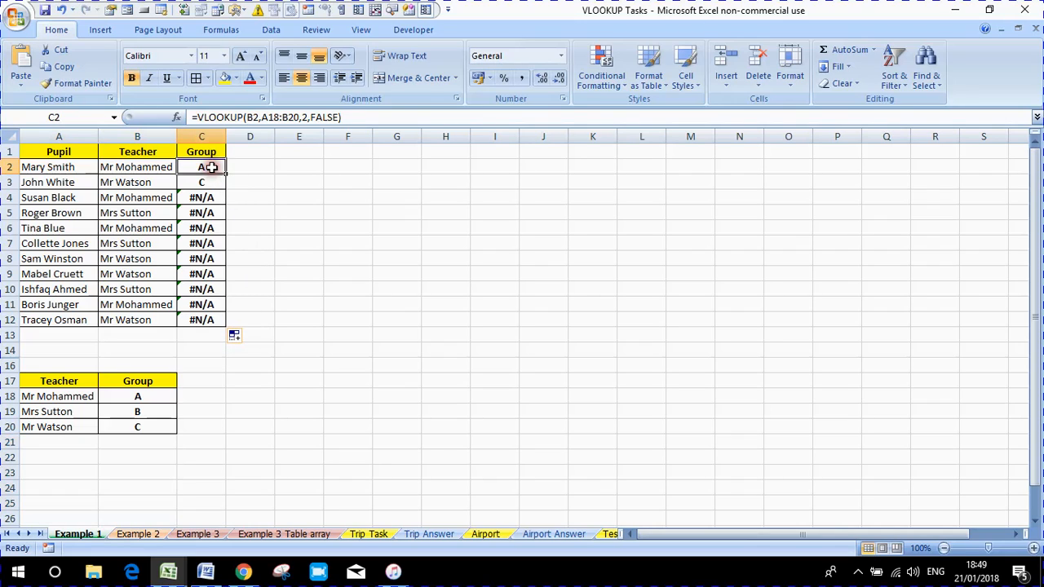
{"action": "left_click", "coordinate": [266, 117]}
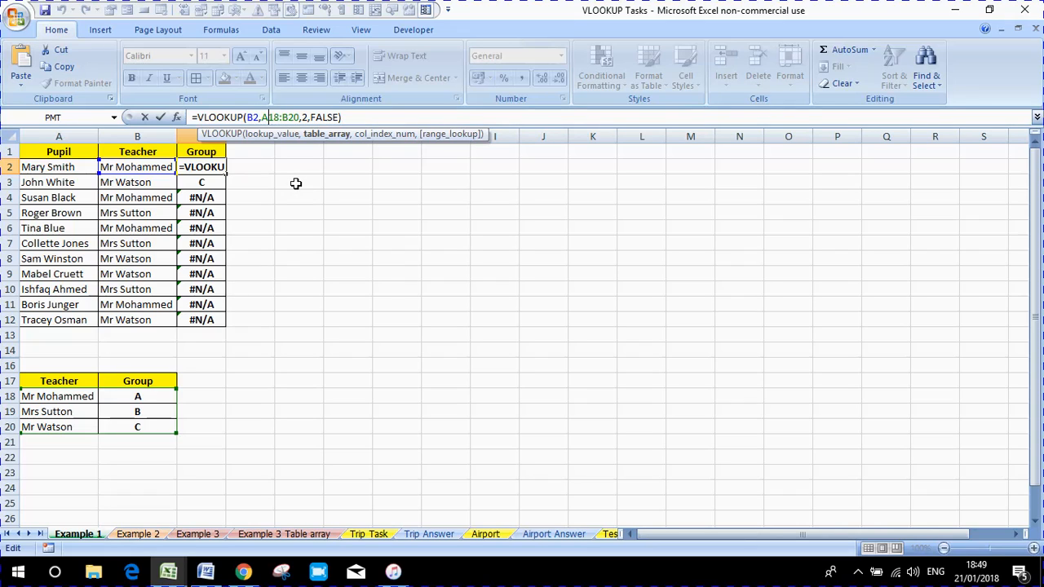
{"action": "key", "text": "F4"}
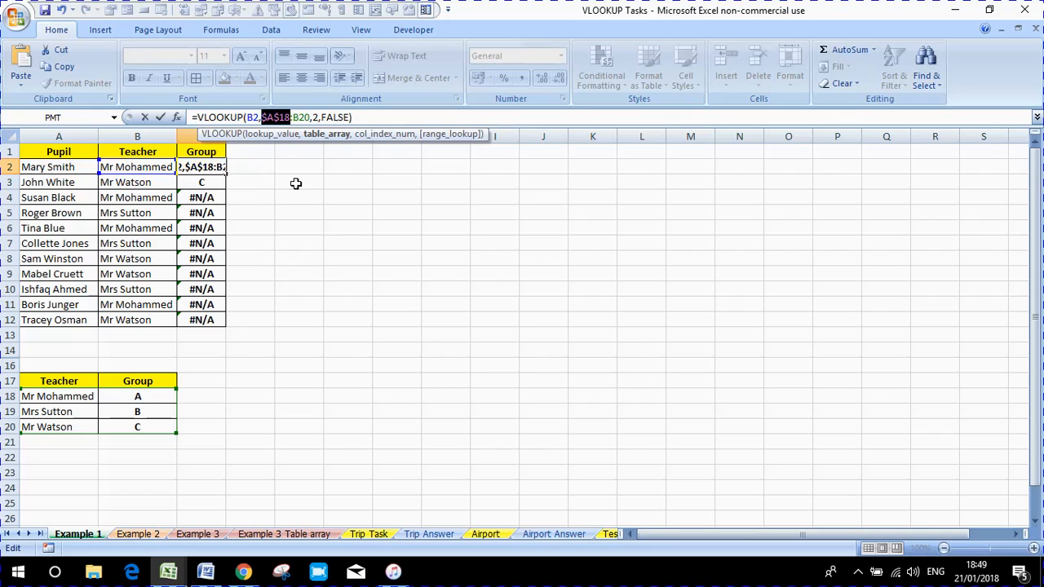
{"action": "left_click", "coordinate": [301, 116]}
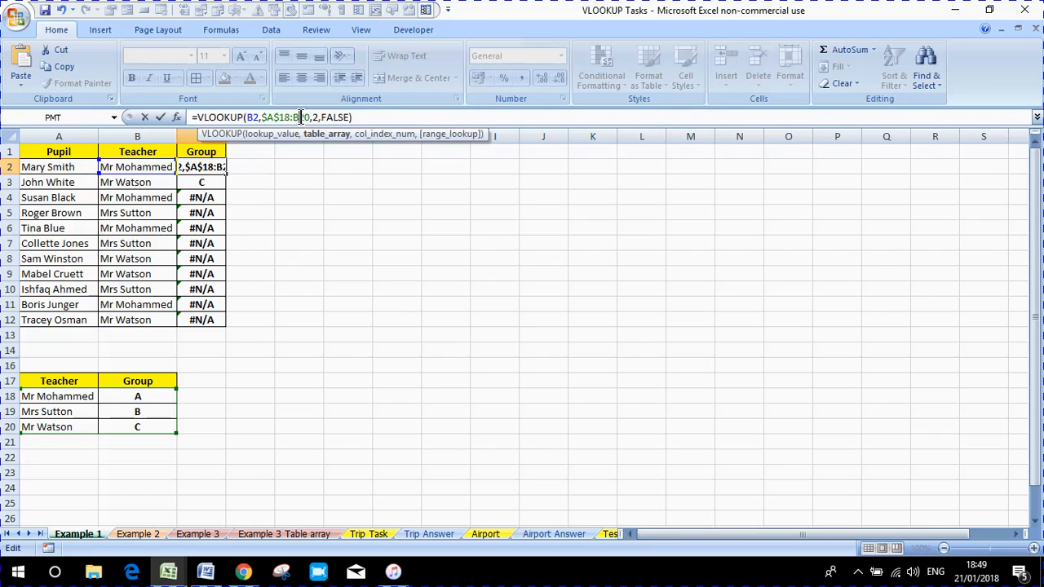
{"action": "key", "text": "F4"}
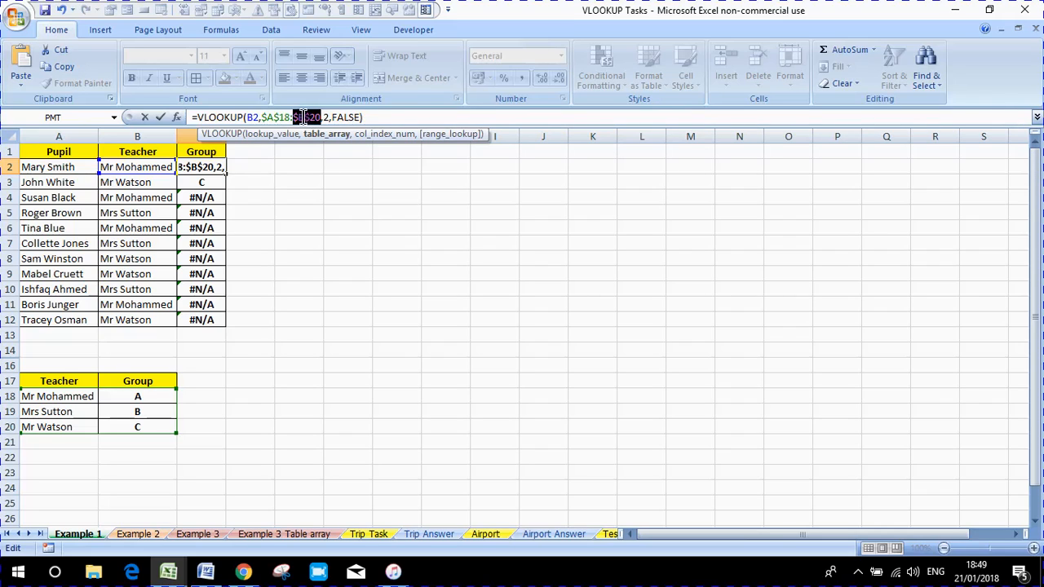
{"action": "left_click", "coordinate": [379, 118]}
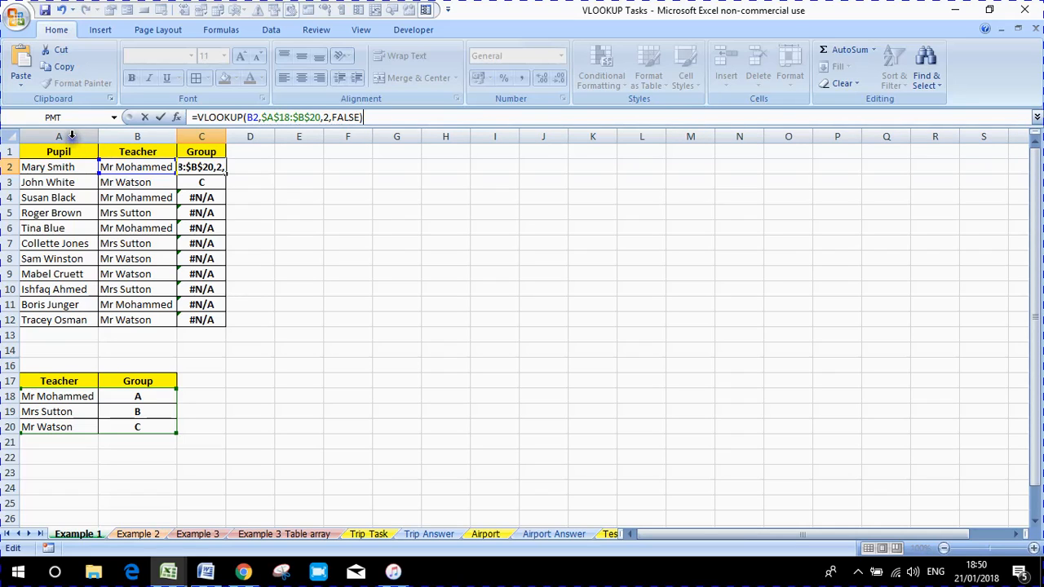
{"action": "mouse_move", "coordinate": [72, 134]}
{"action": "left_mouse_down"}
{"action": "mouse_move", "coordinate": [303, 149]}
{"action": "mouse_move", "coordinate": [139, 159]}
{"action": "mouse_move", "coordinate": [83, 145]}
{"action": "left_mouse_up"}
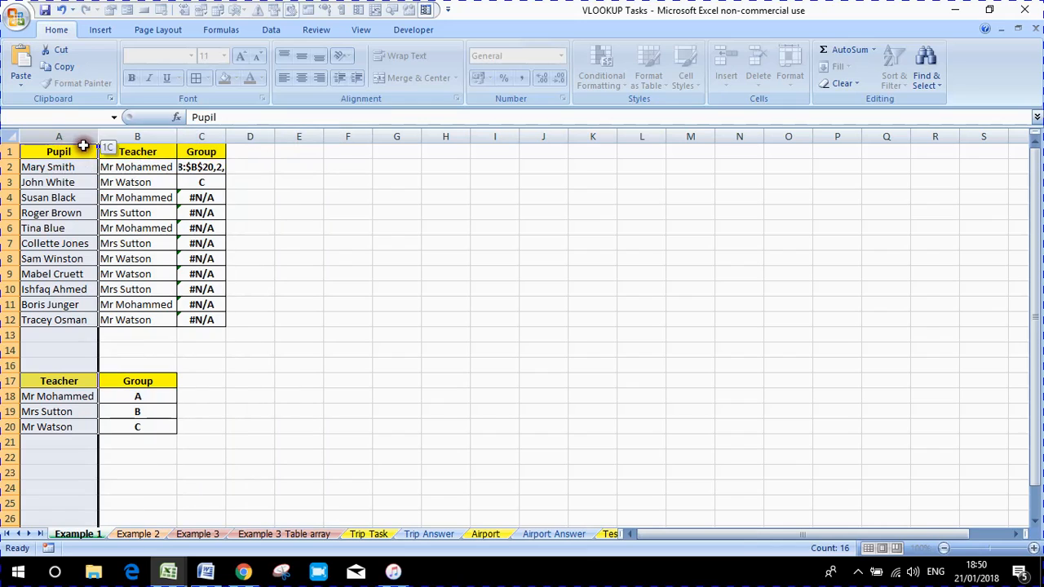
{"action": "left_click", "coordinate": [204, 166]}
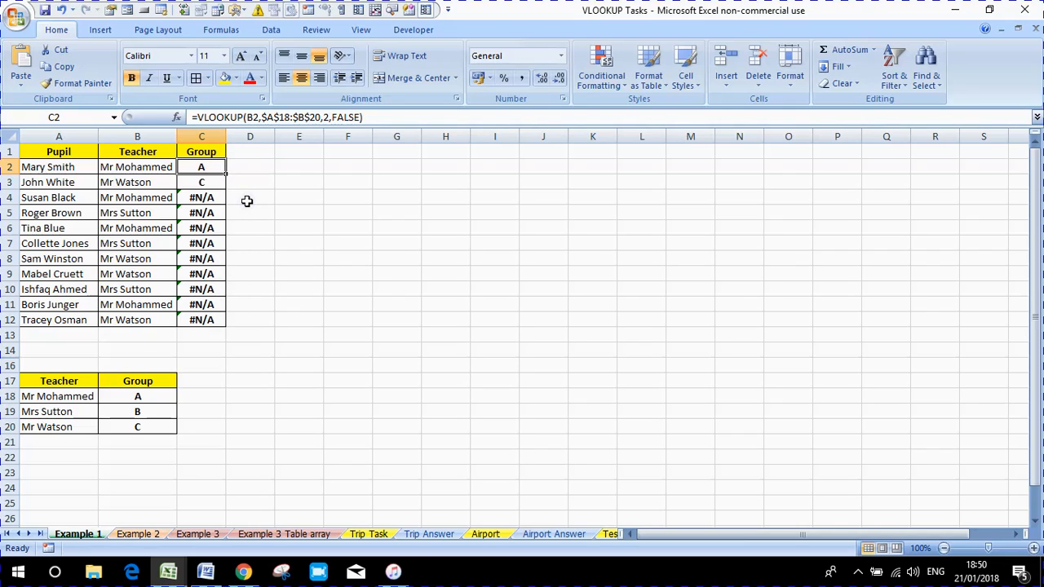
Refill the Group column down to C12 with the VLOOKUP formula from C2 that uses the absolute table range
{"action": "key", "text": "Down"}
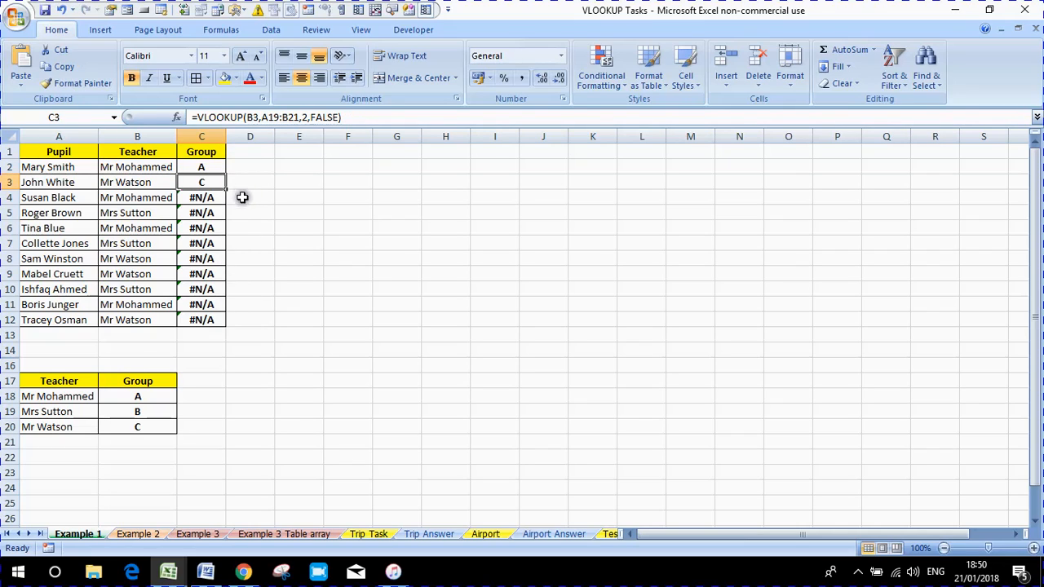
{"action": "left_click", "coordinate": [206, 167]}
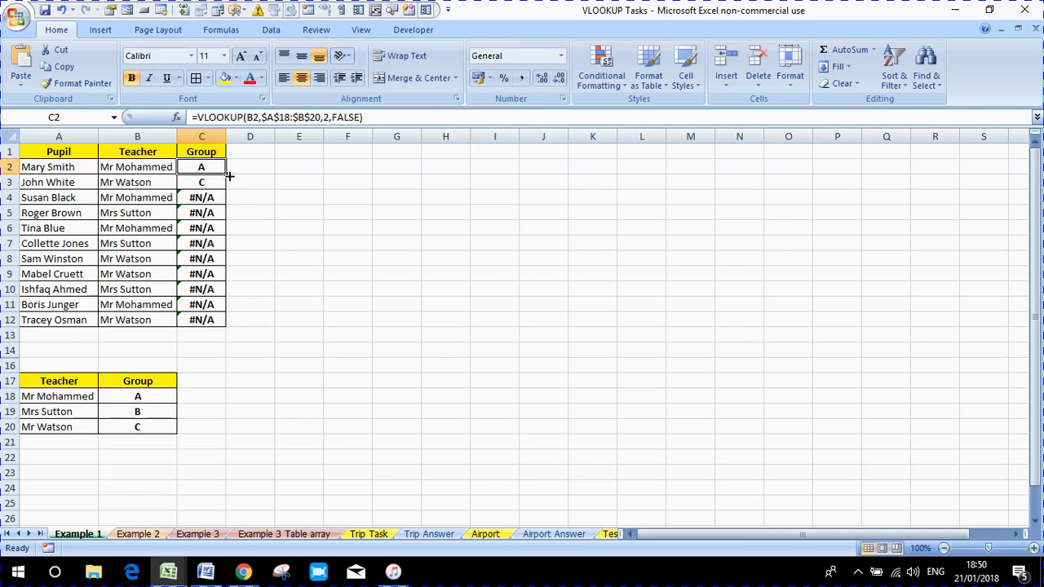
{"action": "left_click_drag", "start_coordinate": [229, 176], "coordinate": [228, 326]}
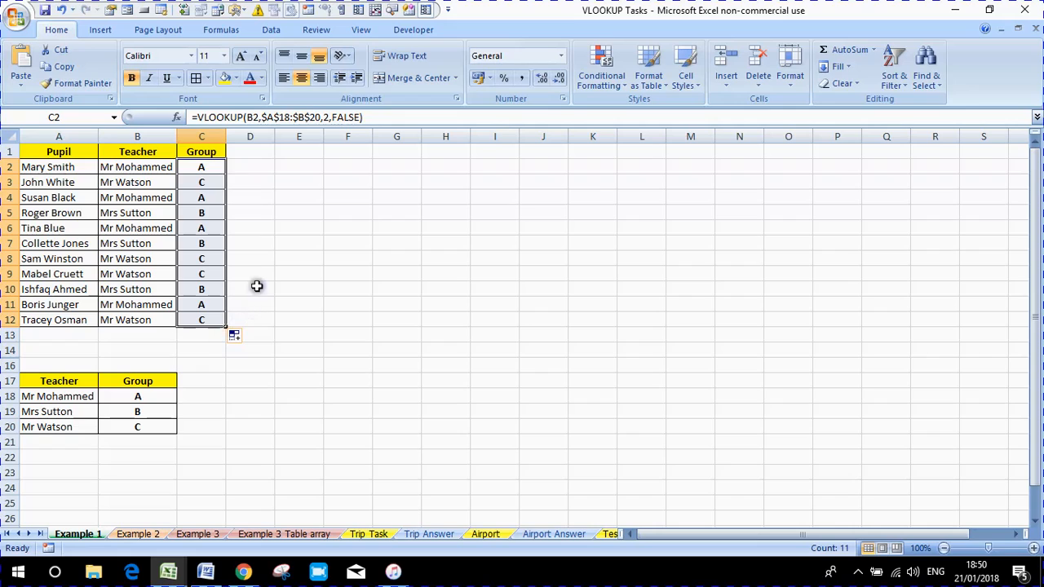
Check the Group results in C2, C3 and C5 against the teachers' groups in the lookup table
{"action": "left_click", "coordinate": [250, 177]}
{"action": "left_click", "coordinate": [210, 168]}
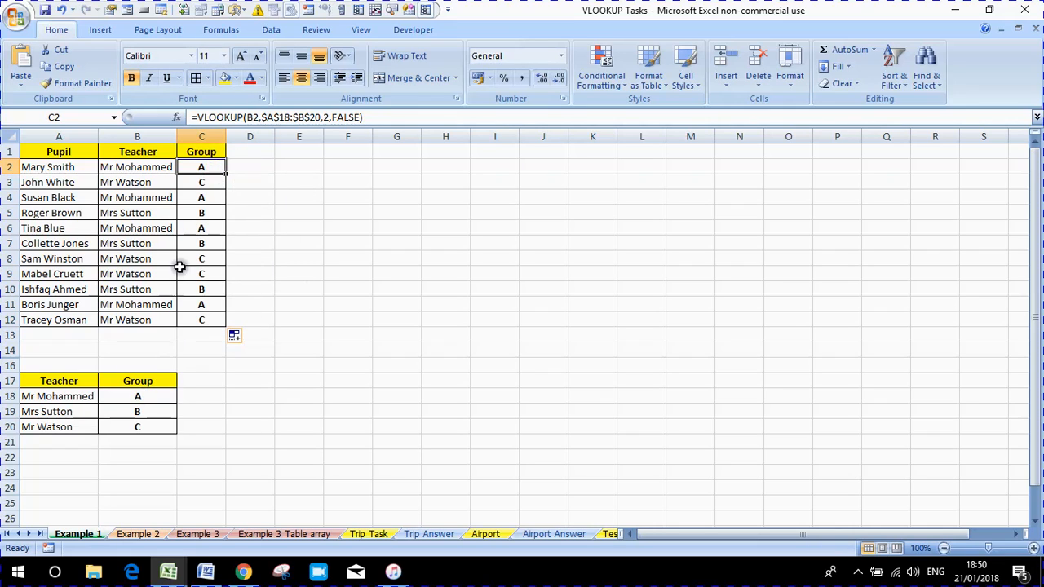
{"action": "left_click", "coordinate": [209, 183]}
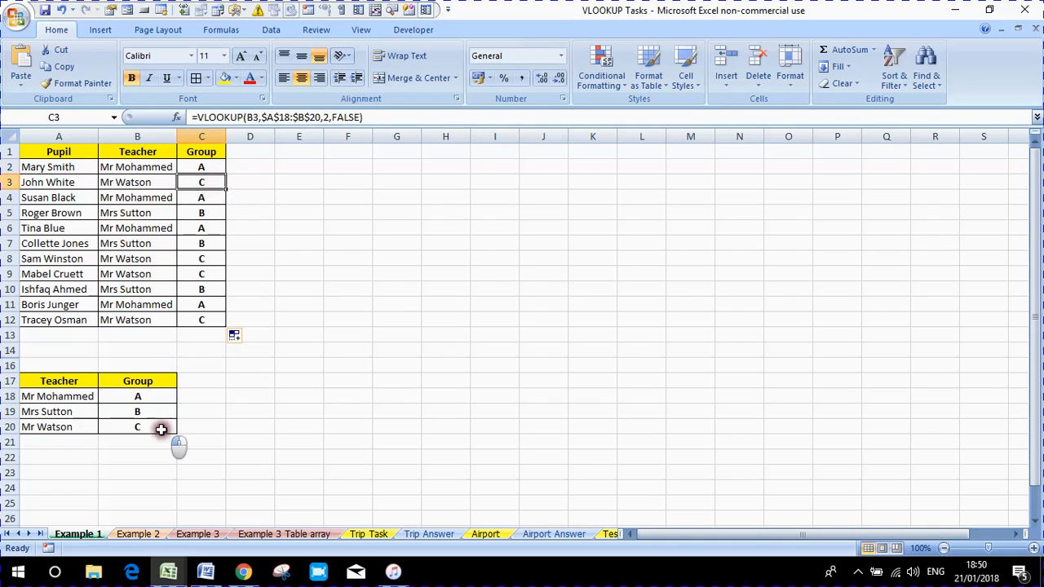
{"action": "left_click", "coordinate": [161, 430]}
{"action": "left_click", "coordinate": [206, 212]}
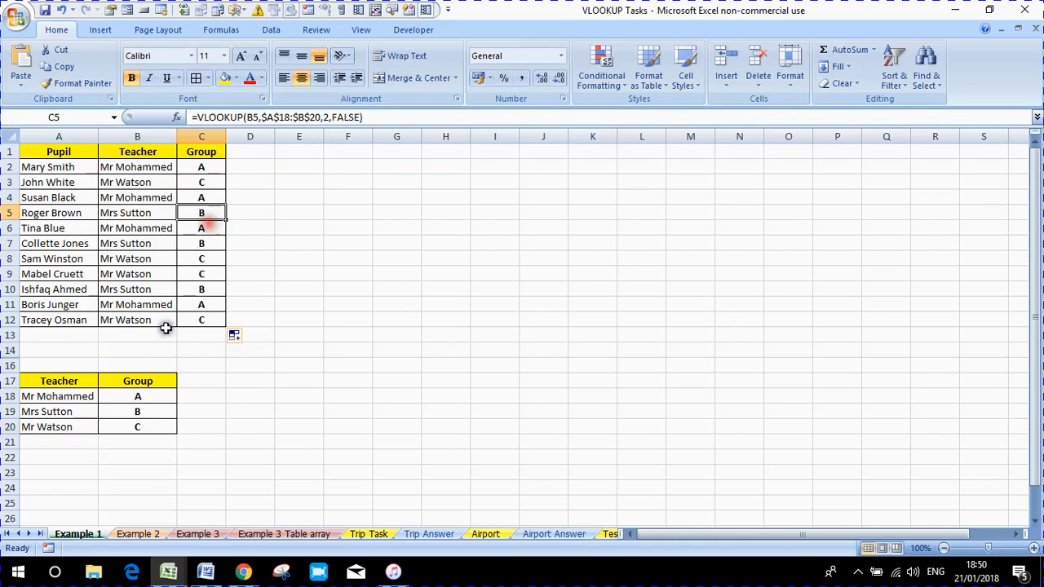
{"action": "left_click", "coordinate": [157, 415]}
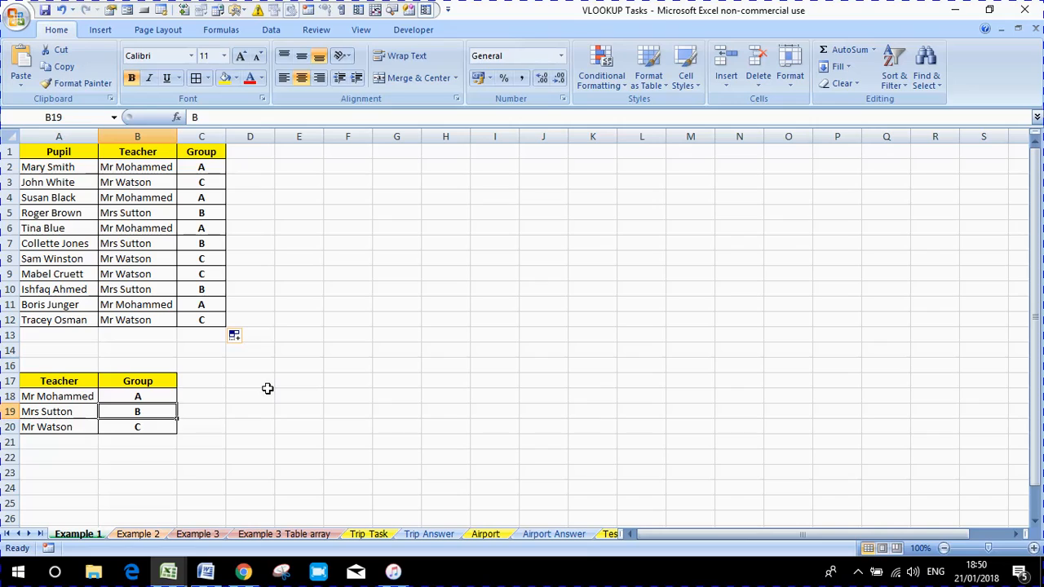